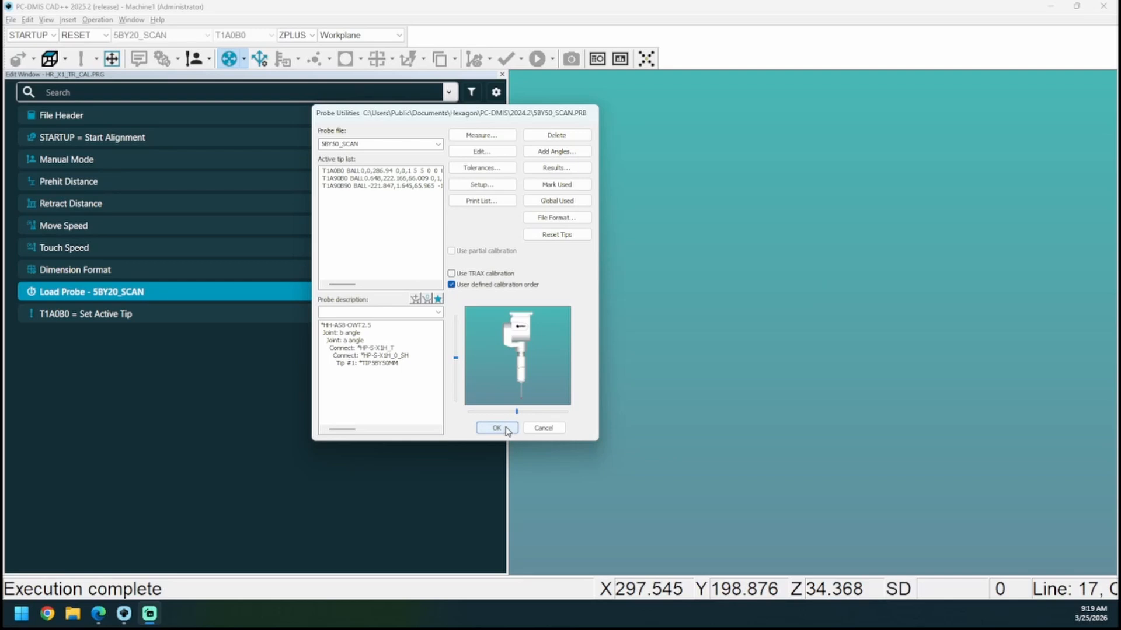
# Accept the 5BY50_SCAN probe file and open the probe changer settings
pyautogui.click(496, 428)
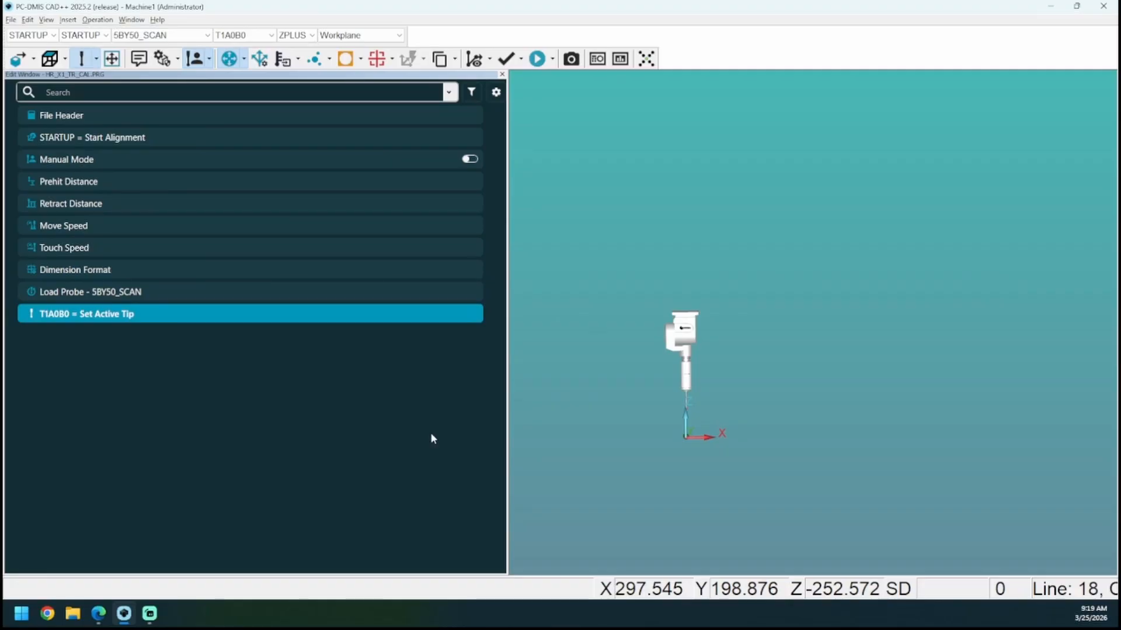
pyautogui.click(97, 19)
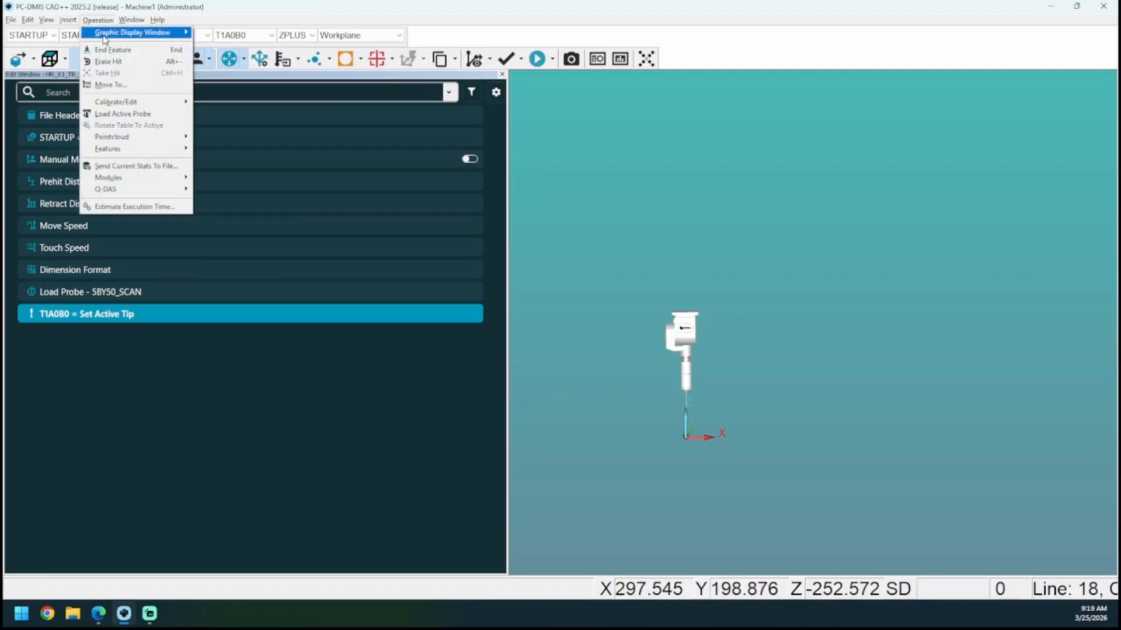
pyautogui.moveTo(132, 103)
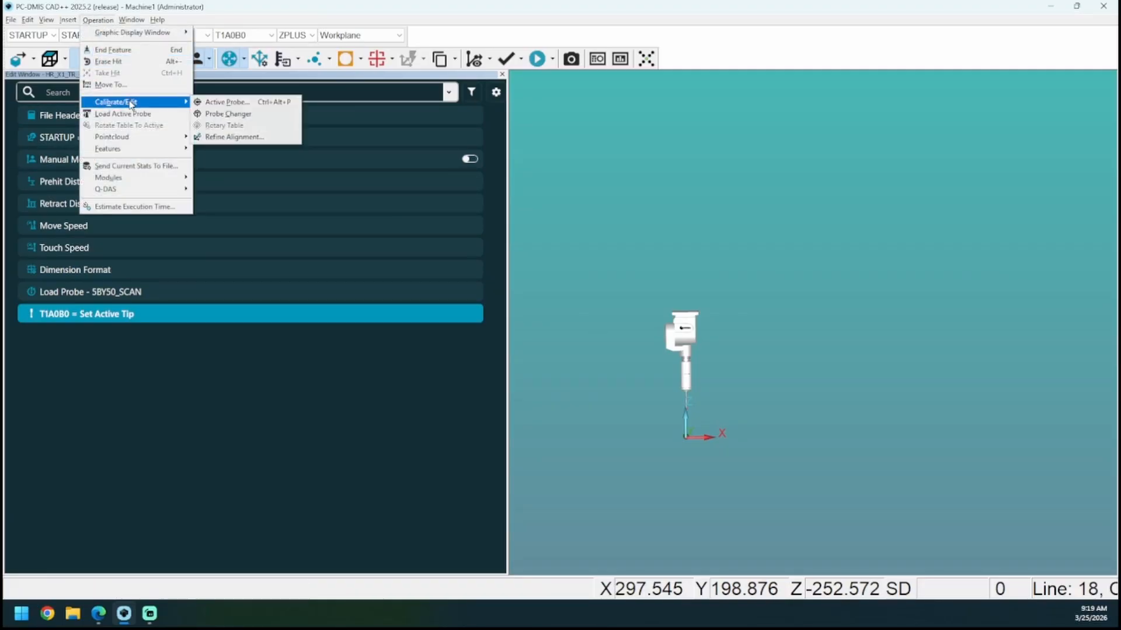
pyautogui.click(231, 114)
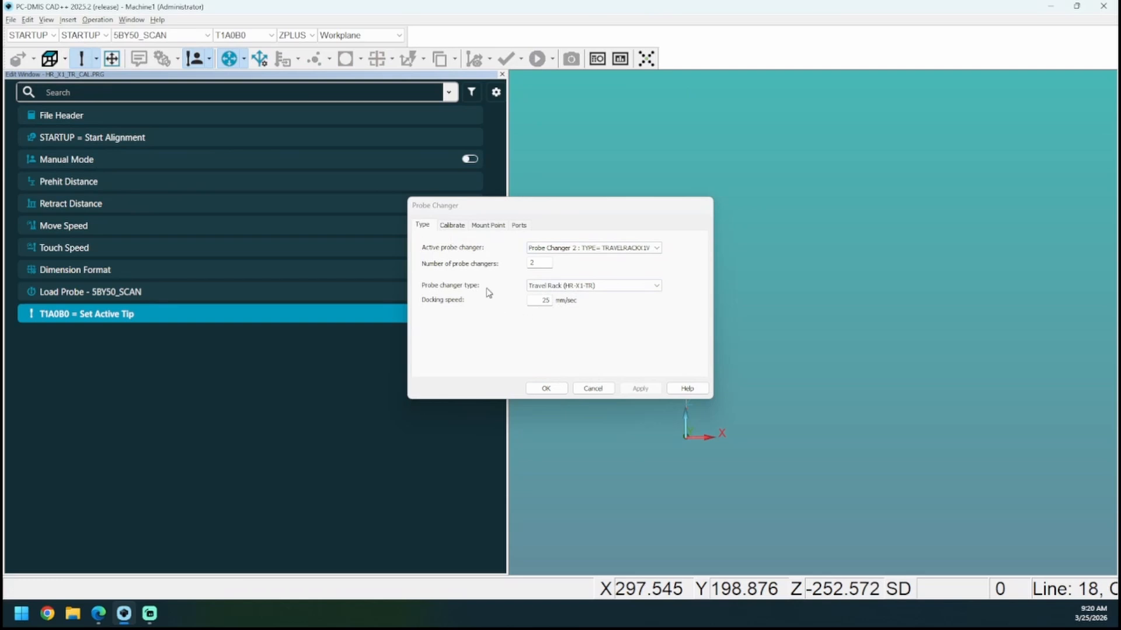
# Set the mount point of Probe Changer 2 by reading in the current machine position
pyautogui.click(452, 225)
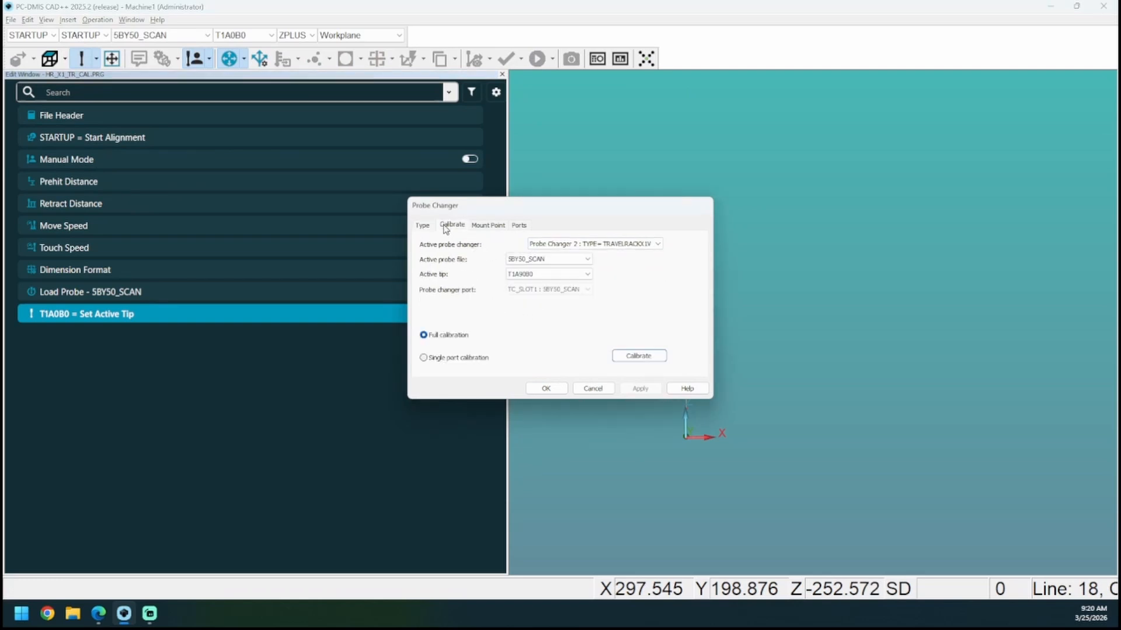
pyautogui.click(494, 228)
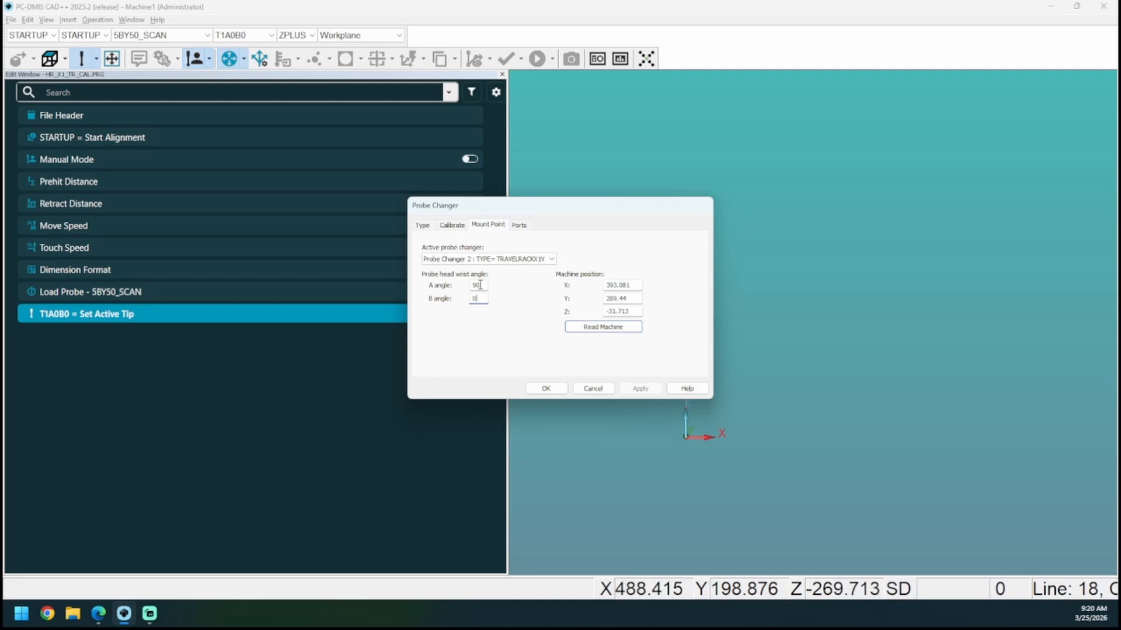
pyautogui.click(599, 328)
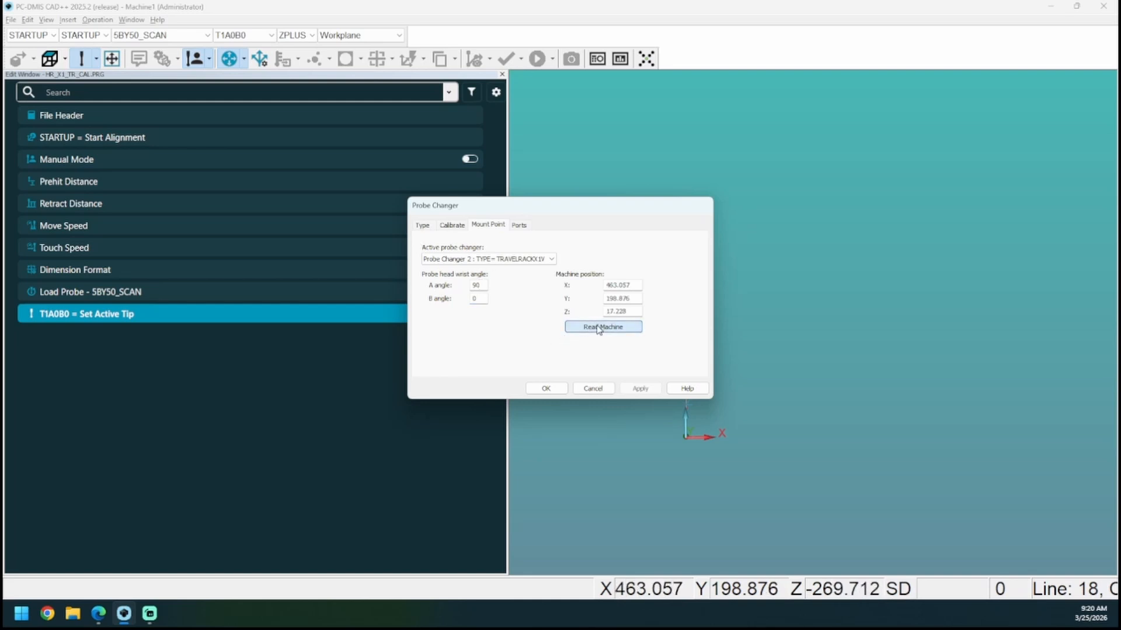
# Set Port 1's clearance distances before drop-off and before pick-up to 40 mm each
pyautogui.click(520, 226)
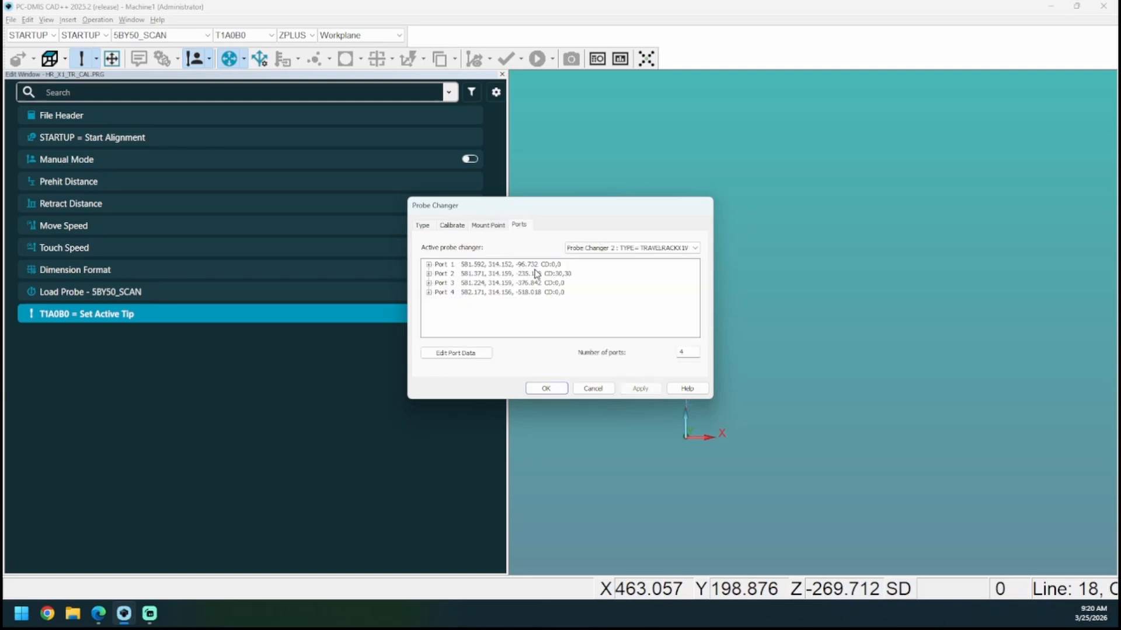
pyautogui.click(429, 265)
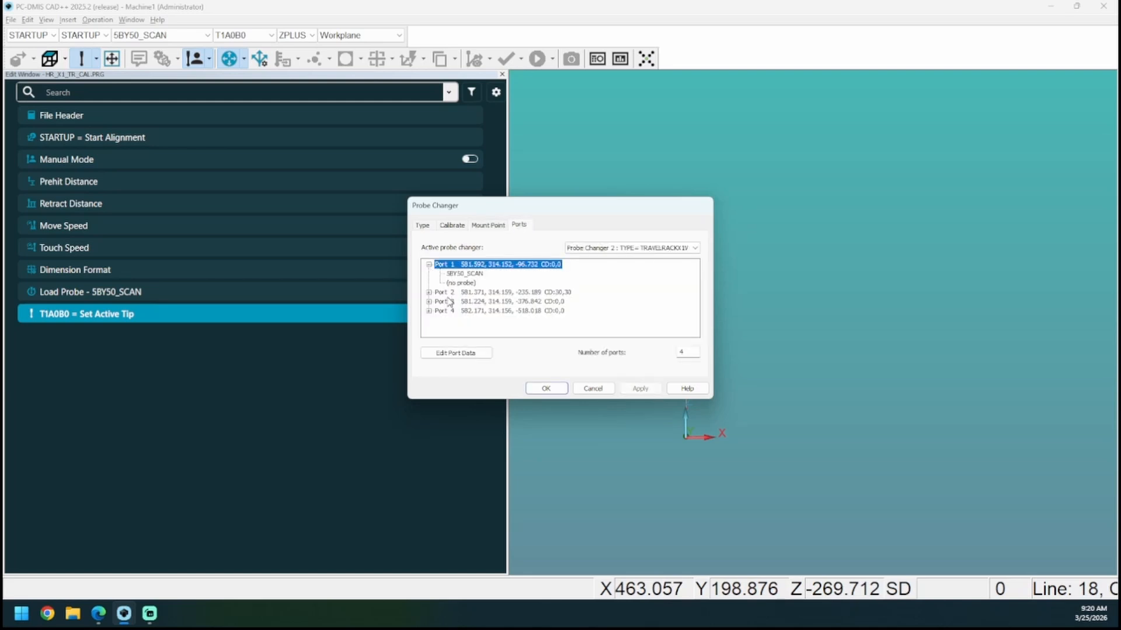
pyautogui.click(458, 352)
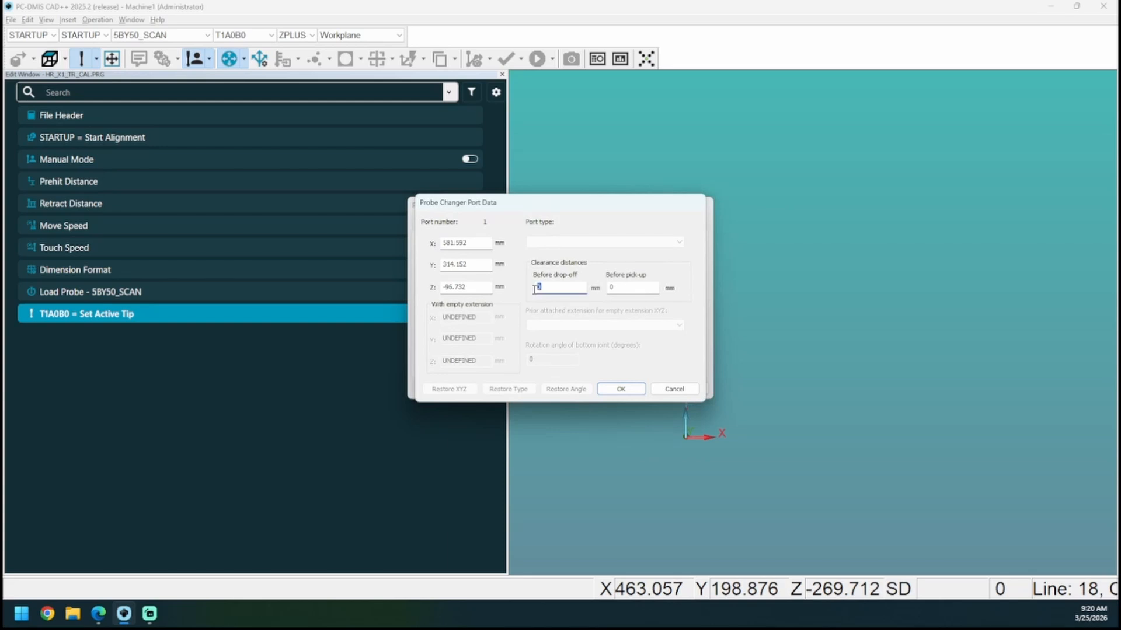
pyautogui.write('40')
pyautogui.press('Tab')
pyautogui.write('40')
pyautogui.click(621, 390)
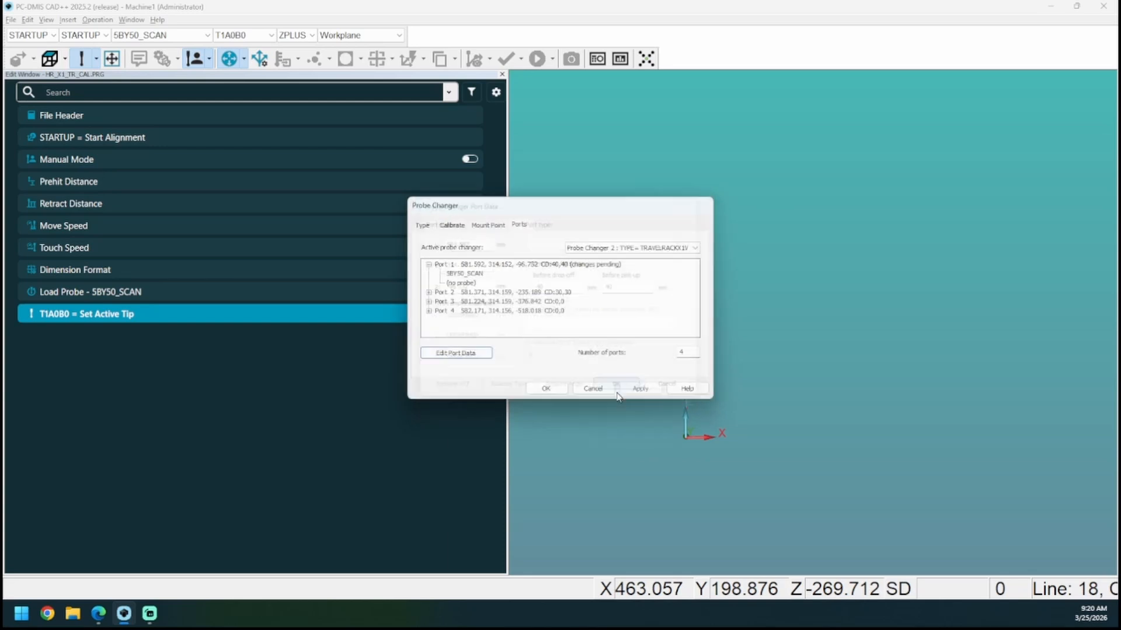
# Set Port 2's clearance distances before drop-off and before pick-up to 40 mm each
pyautogui.click(430, 293)
pyautogui.click(470, 293)
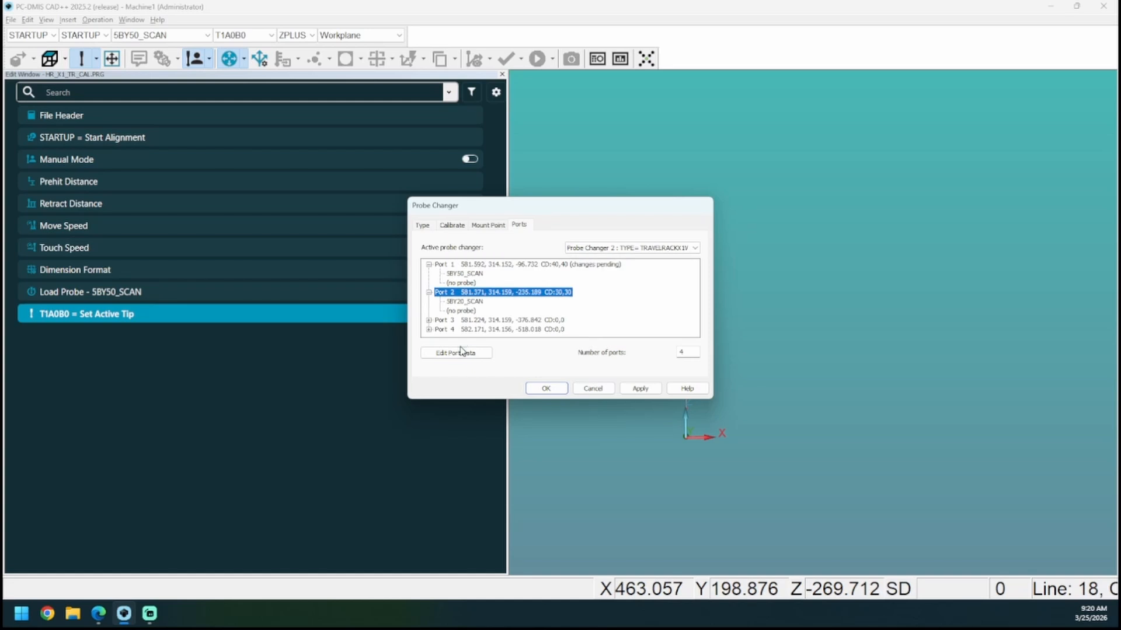
pyautogui.click(460, 352)
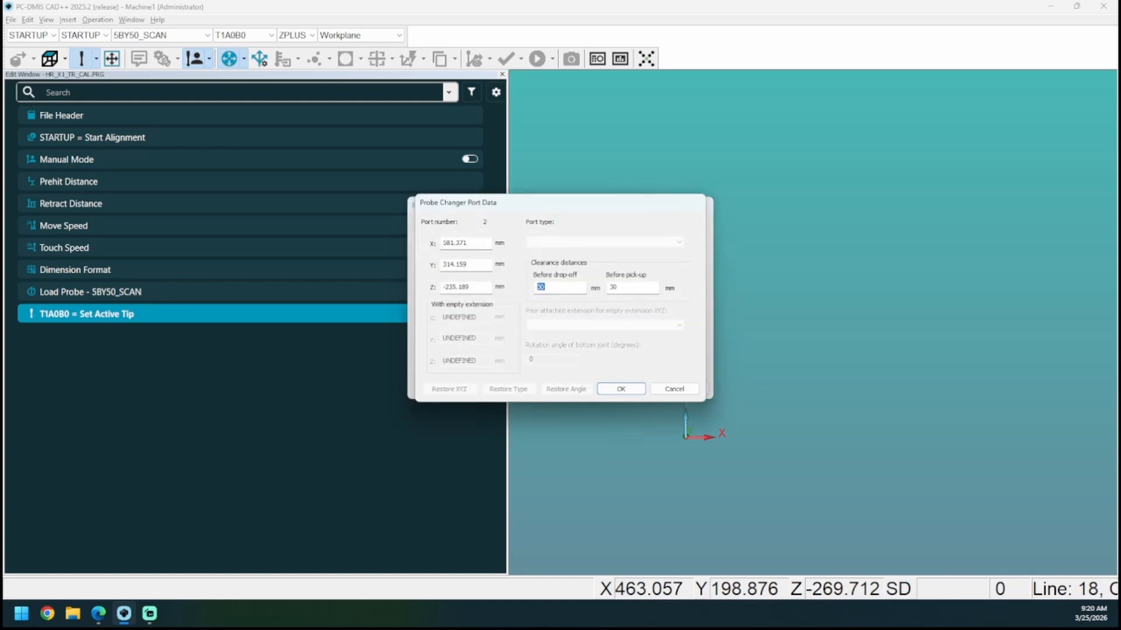
pyautogui.write('40')
pyautogui.press('Tab')
pyautogui.write('40')
pyautogui.click(620, 389)
pyautogui.click(429, 293)
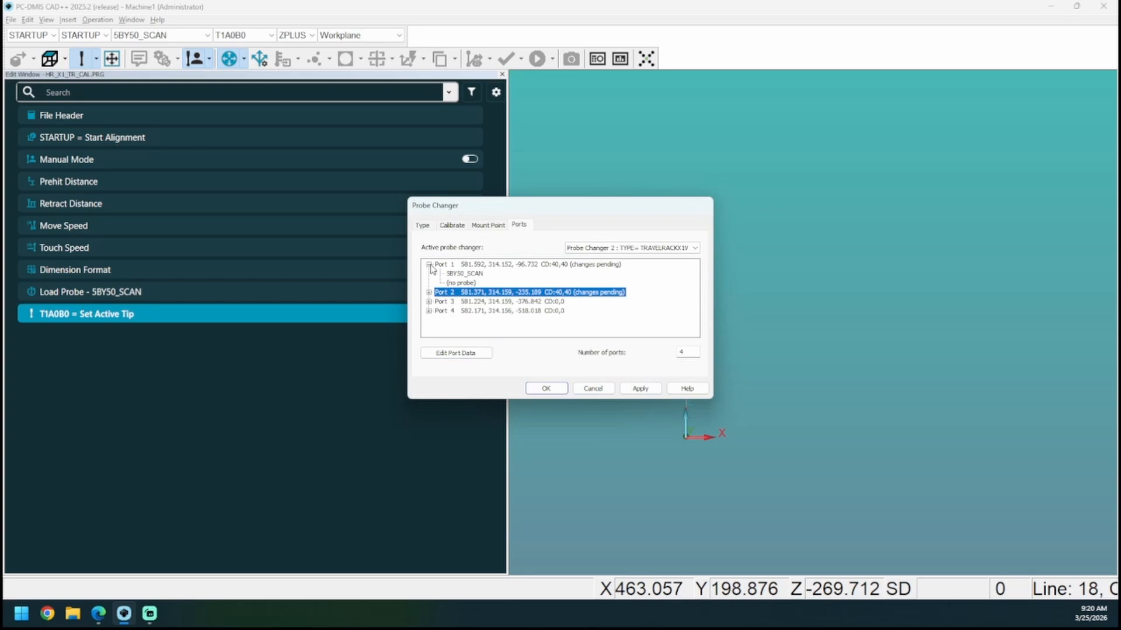
pyautogui.click(430, 265)
# Set Port 3's clearance distances before drop-off and before pick-up to 40 mm each
pyautogui.click(429, 283)
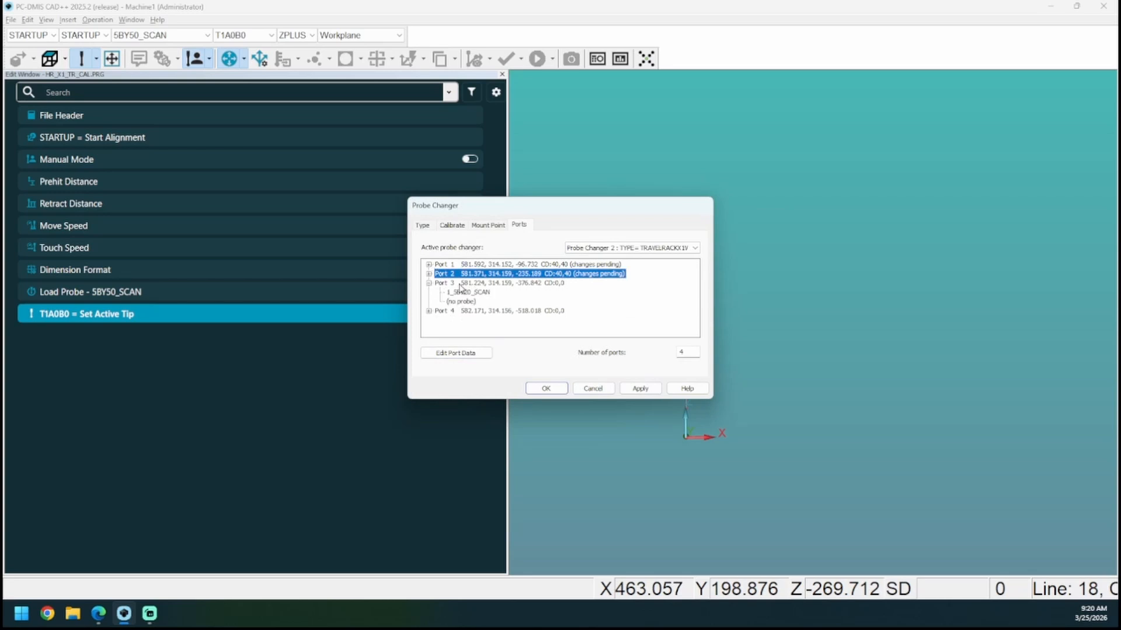
pyautogui.click(429, 283)
pyautogui.click(452, 283)
pyautogui.click(456, 353)
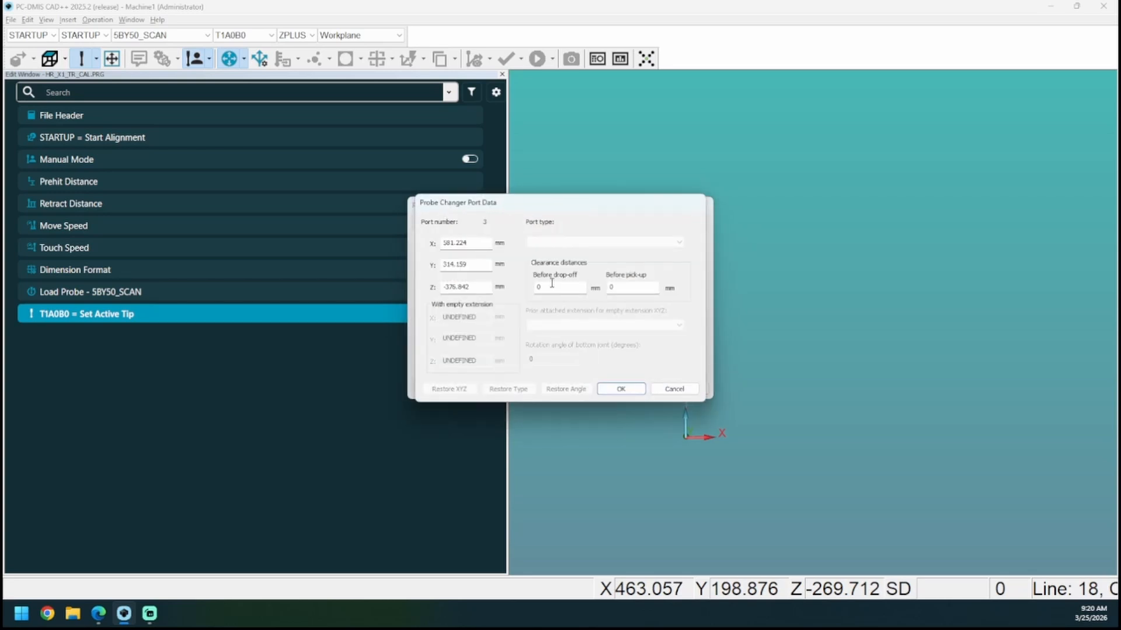
pyautogui.write('40')
pyautogui.doubleClick(625, 289)
pyautogui.write('40')
pyautogui.click(621, 389)
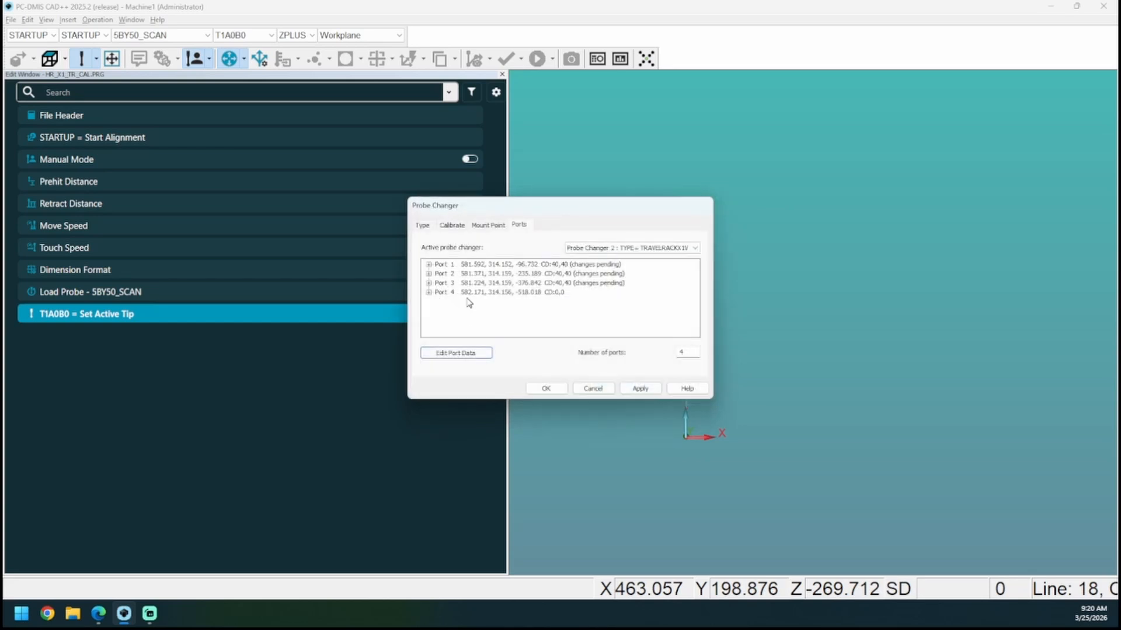
# Set Port 4's drop-off and pick-up clearance distances to 40 mm each and apply the pending port changes
pyautogui.click(458, 292)
pyautogui.click(465, 355)
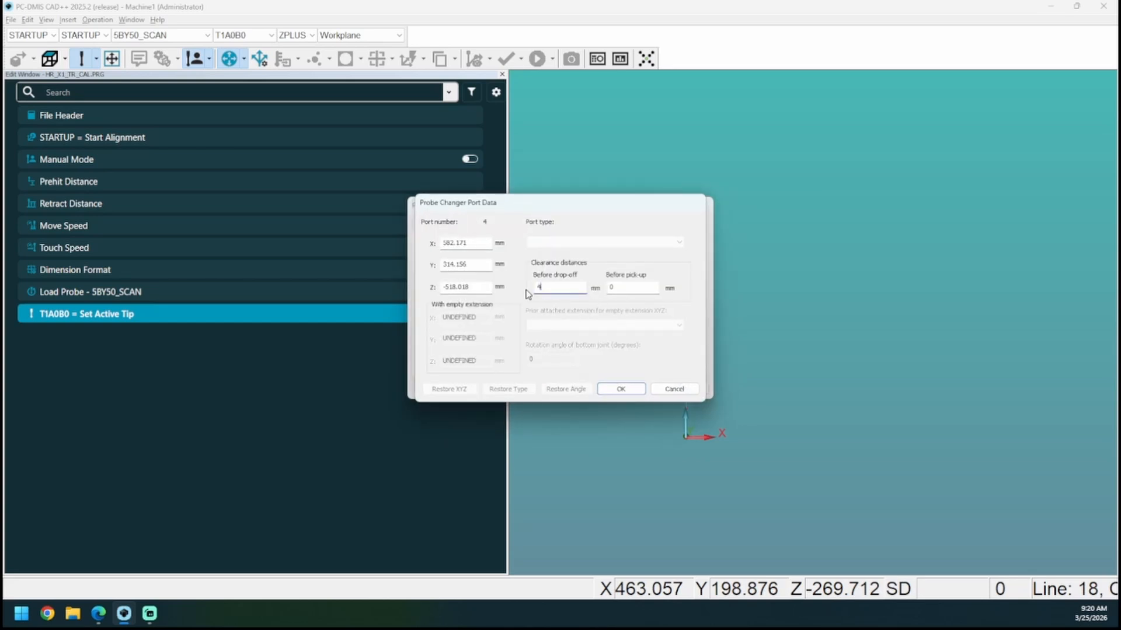
pyautogui.doubleClick(613, 288)
pyautogui.write('40')
pyautogui.click(621, 389)
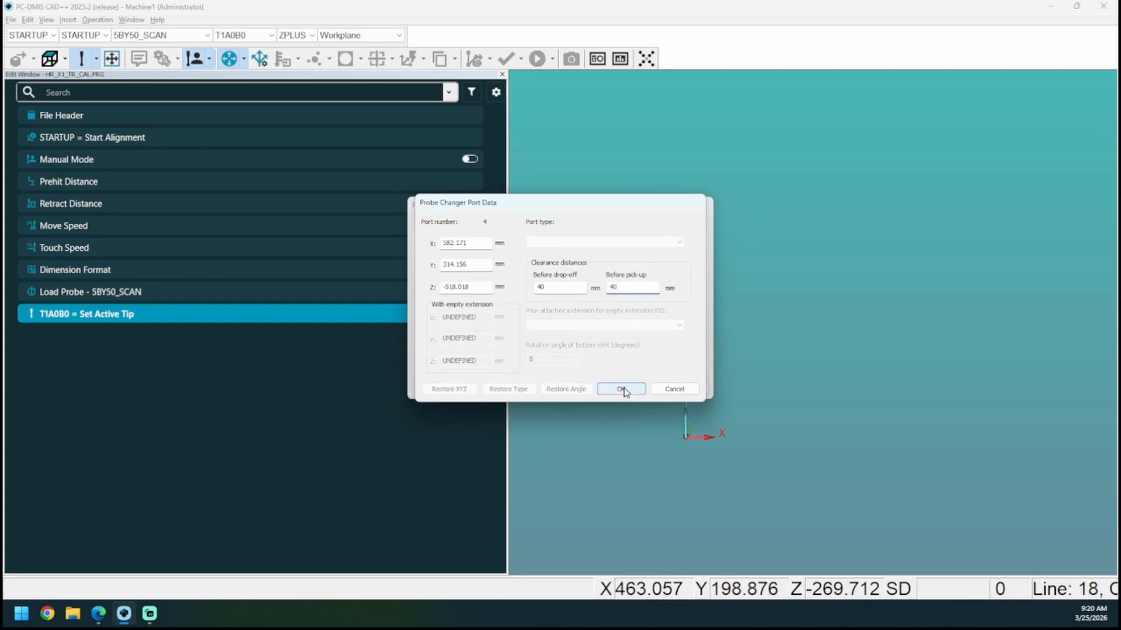
pyautogui.click(633, 390)
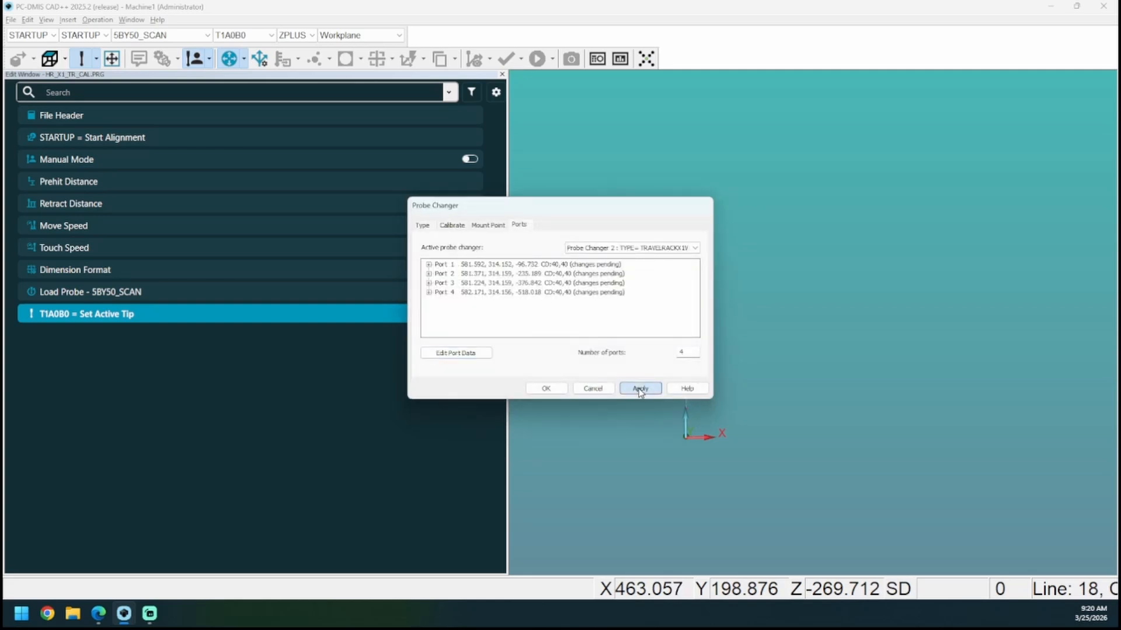
# Start a full calibration of Probe Changer 2 using the 5BY50_SCAN probe file with T1A90B90 as the active tip
pyautogui.click(464, 224)
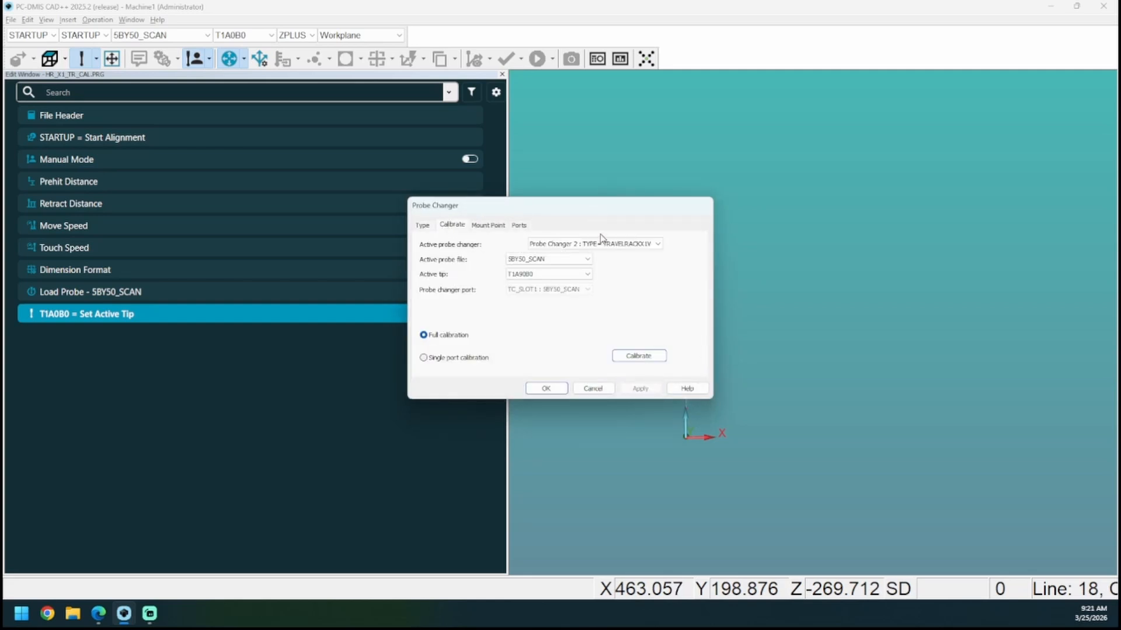
pyautogui.click(575, 276)
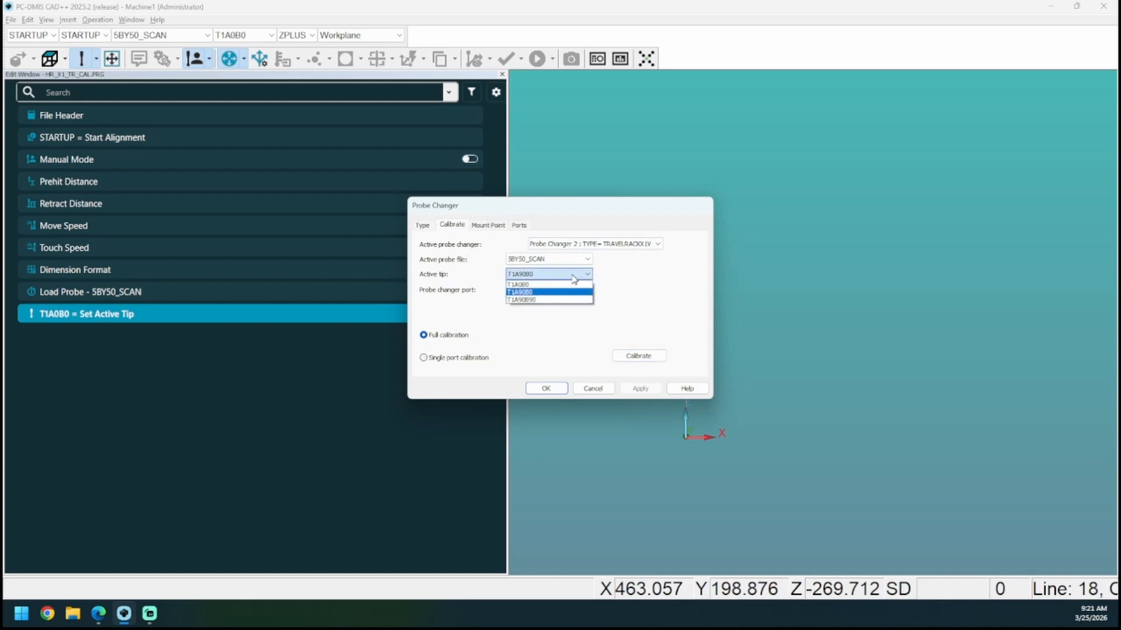
pyautogui.click(531, 300)
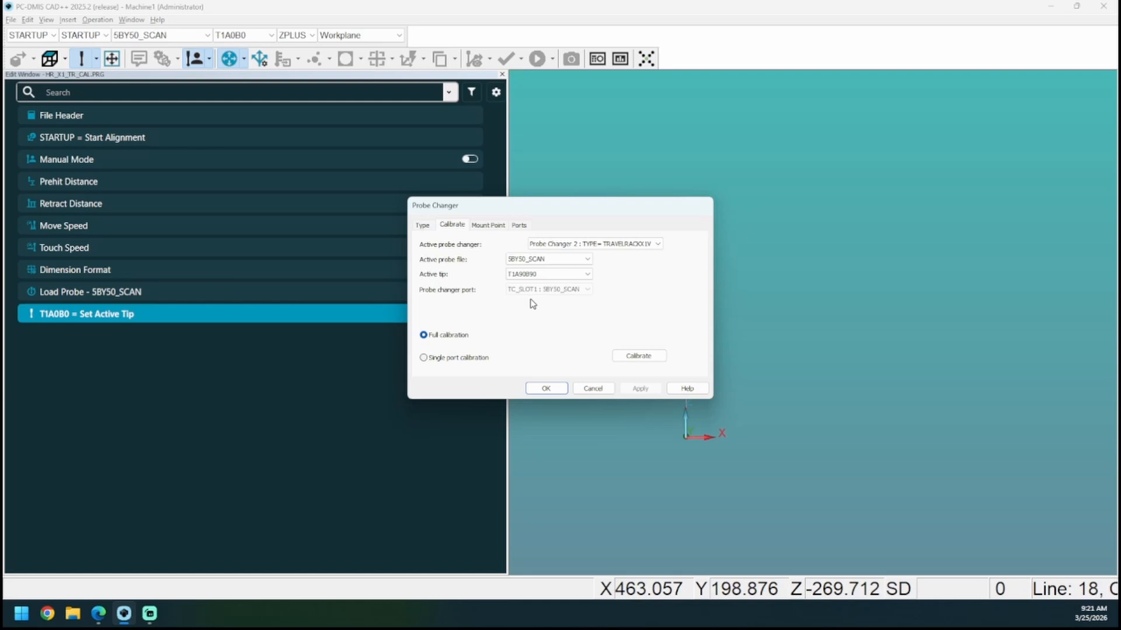
pyautogui.click(647, 357)
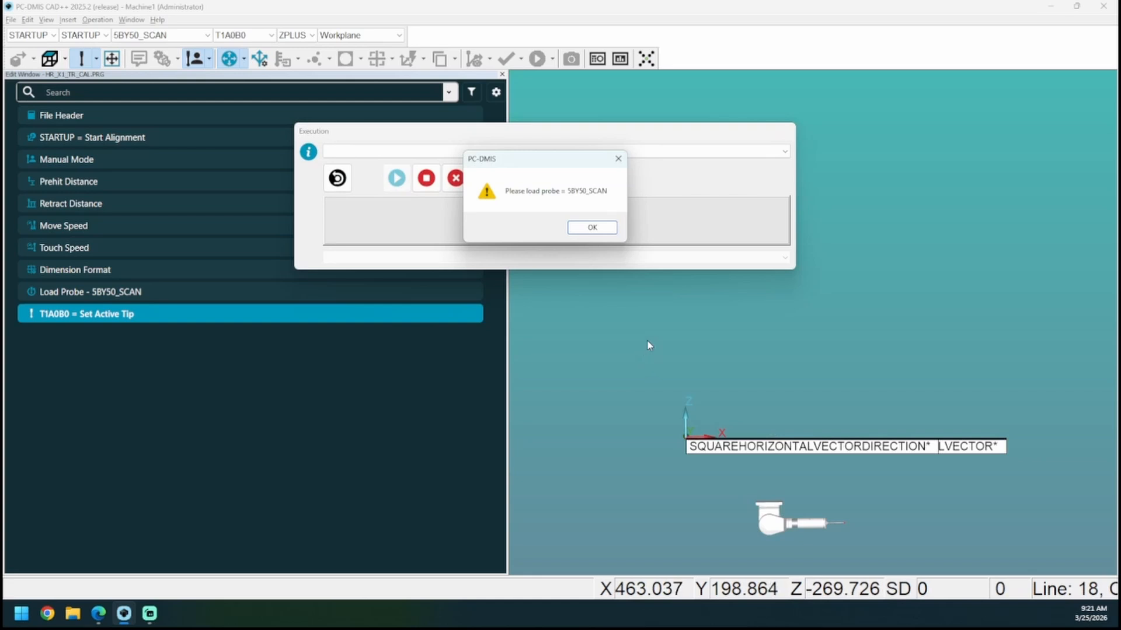
# Acknowledge the calibration prompts for loading 5BY50_SCAN, moving the wrist to T1A90B90 and removing all probes from the ports
pyautogui.click(592, 229)
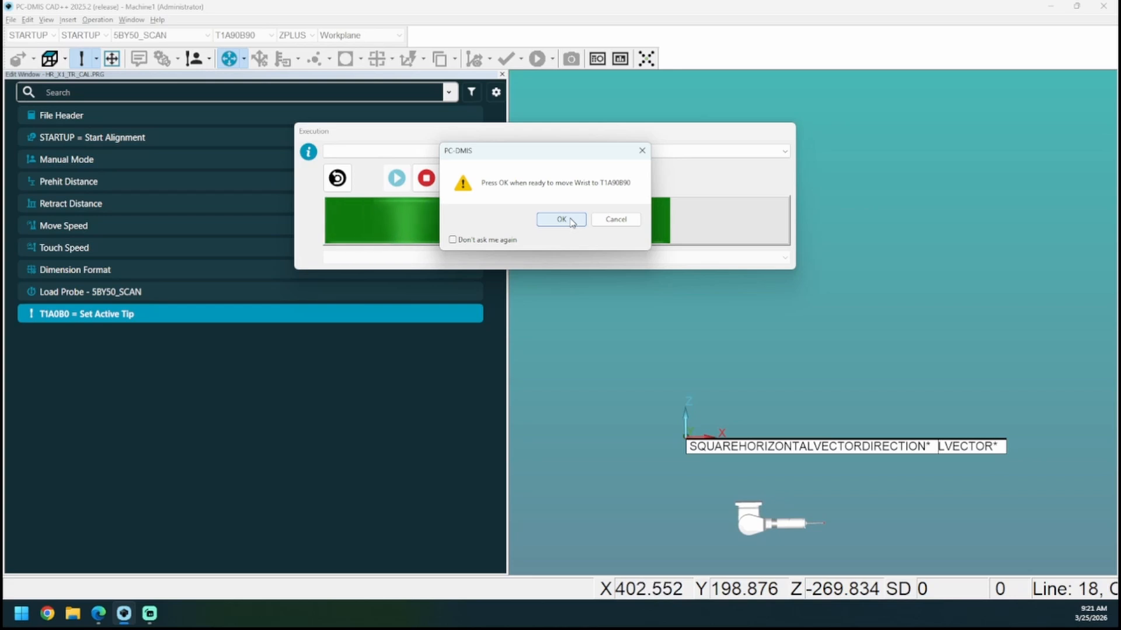
pyautogui.click(570, 219)
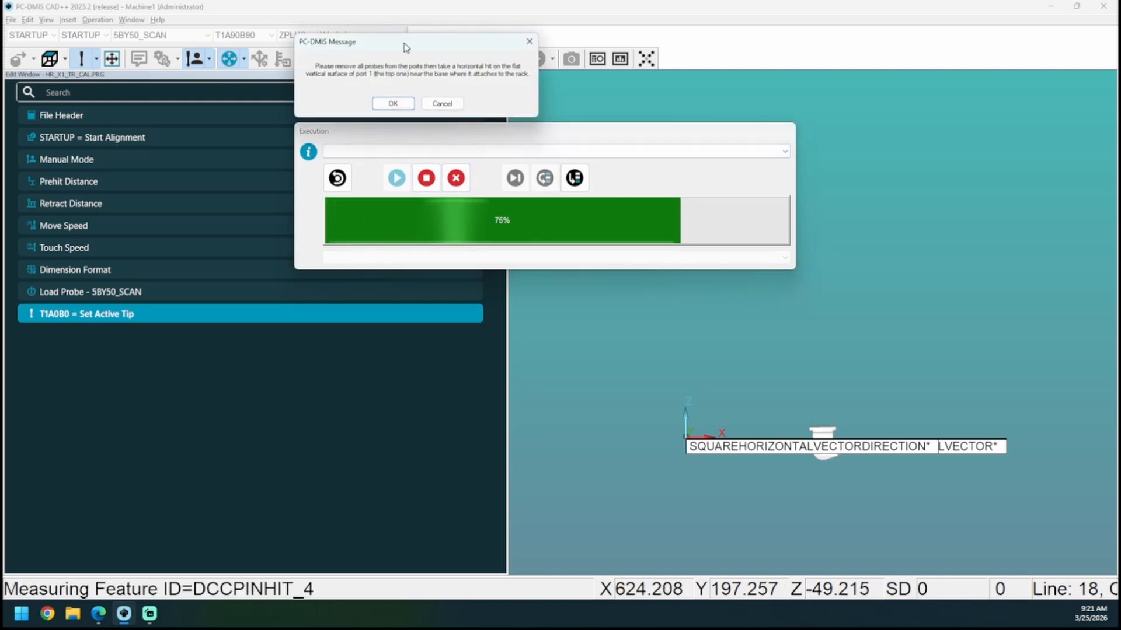
pyautogui.moveTo(405, 43); pyautogui.dragTo(535, 298)
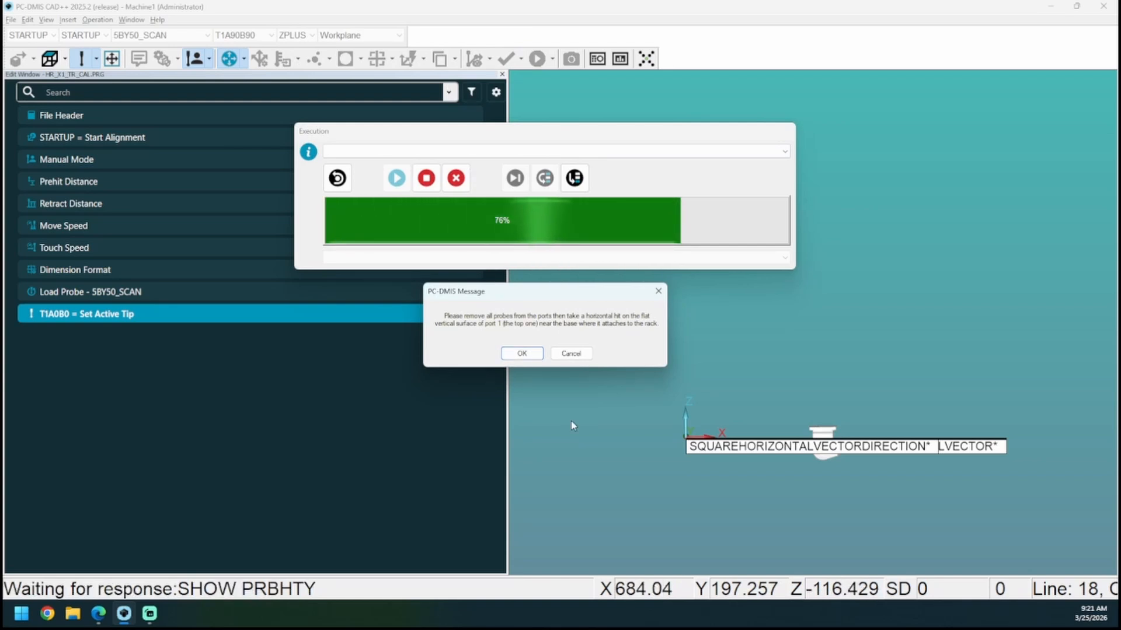
pyautogui.press('Return')
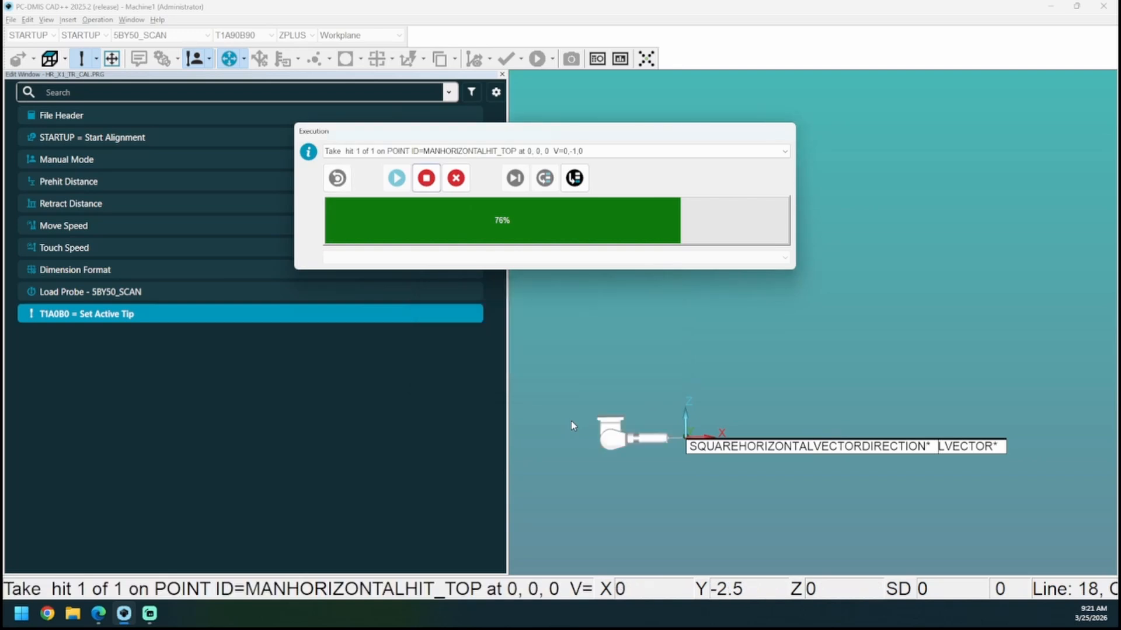